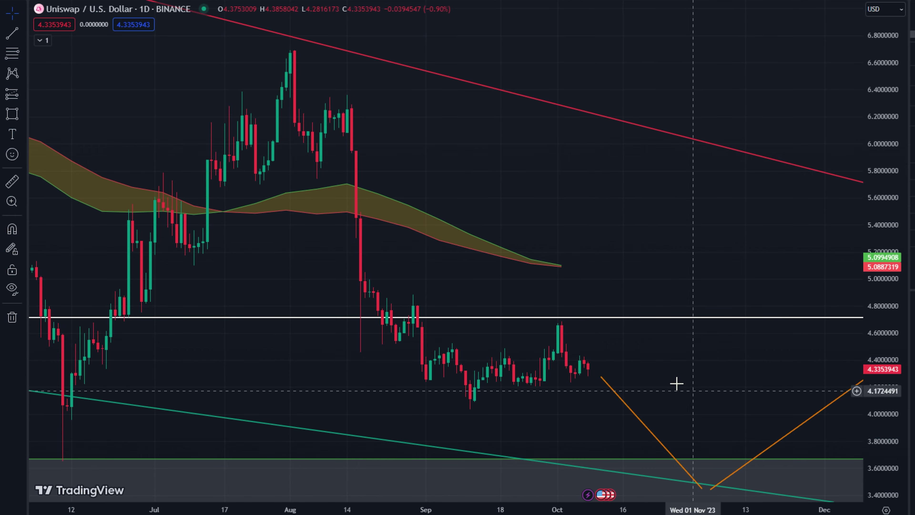
Step: Zoom out and pan the Uniswap/USD daily chart to span May 2022 through 2024
scroll(674, 382, "down", 5)
scroll(588, 364, "right", 3)
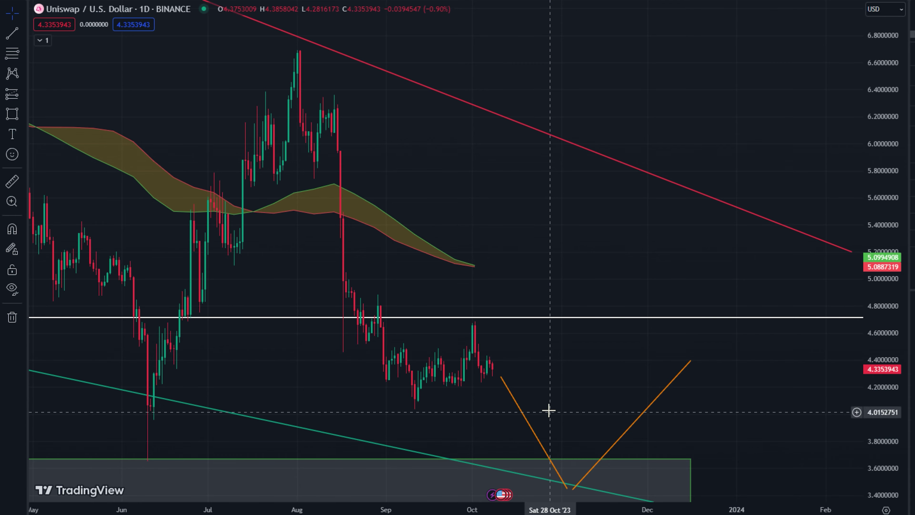
scroll(617, 446, "down", 3)
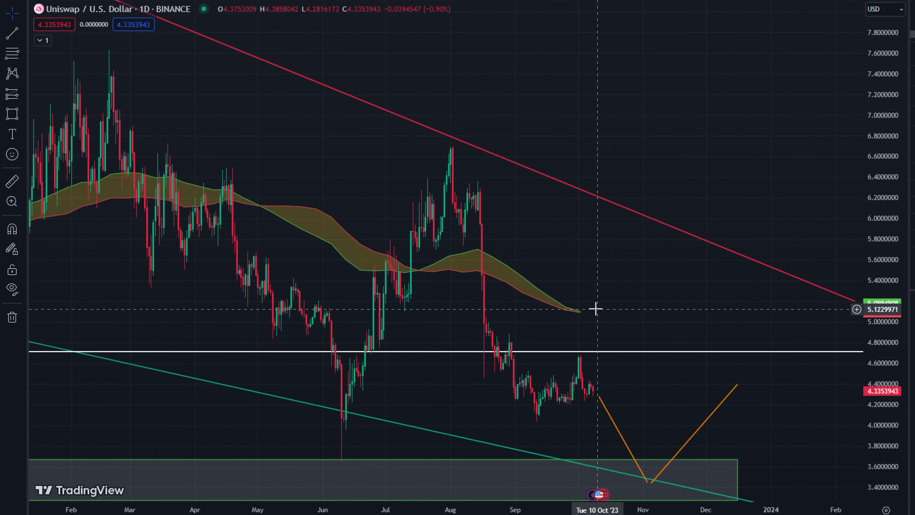
scroll(596, 309, "down", 5)
scroll(506, 339, "up", 3)
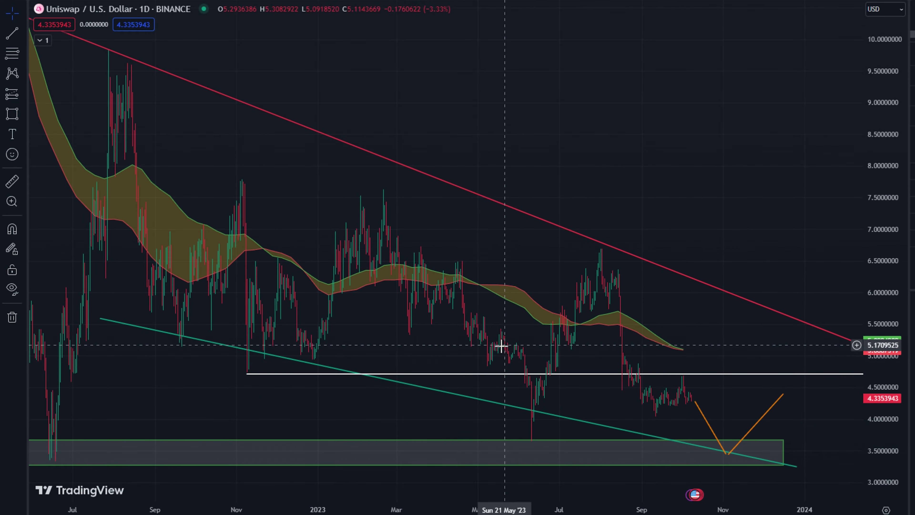
scroll(419, 266, "left", 3)
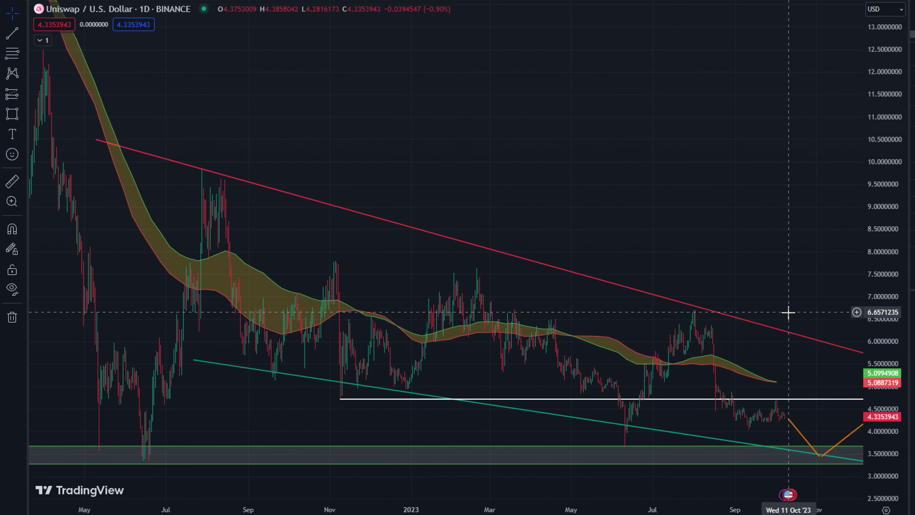
scroll(409, 262, "right", 2)
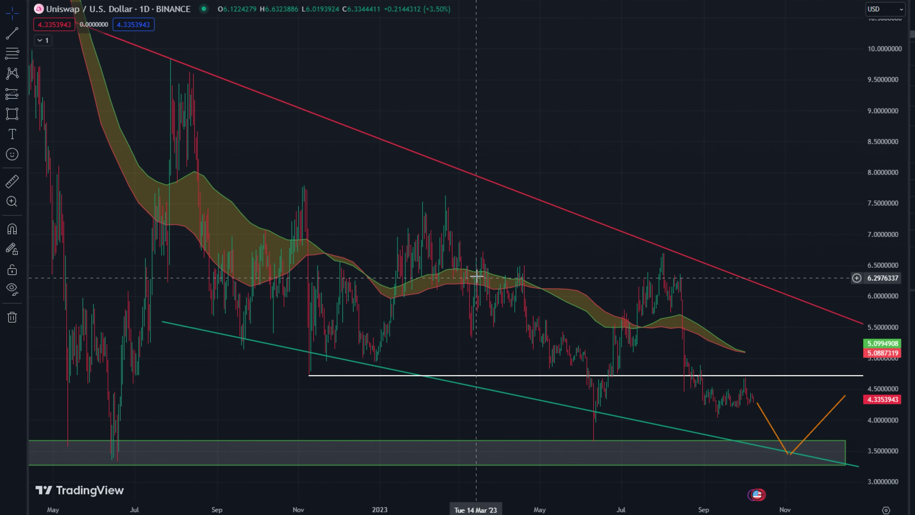
scroll(272, 183, "left", 2)
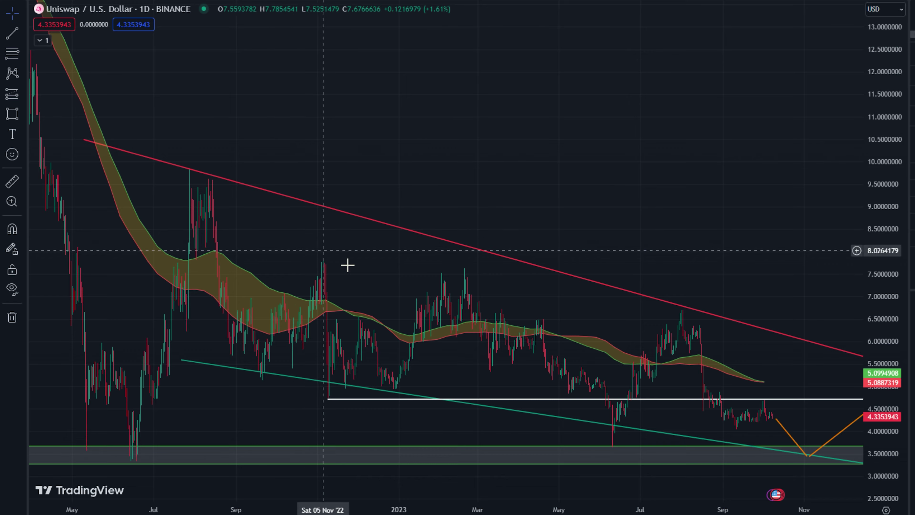
scroll(415, 284, "right", 6)
scroll(416, 260, "left", 6)
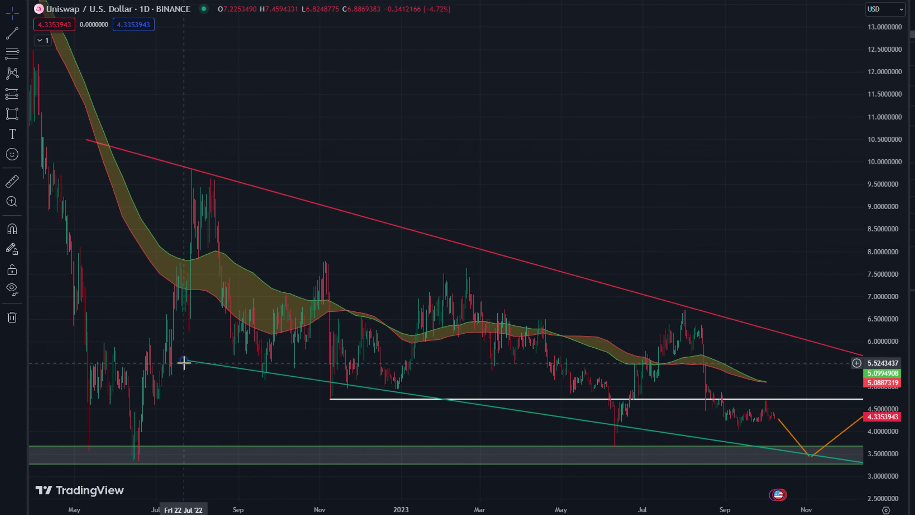
scroll(719, 423, "right", 2)
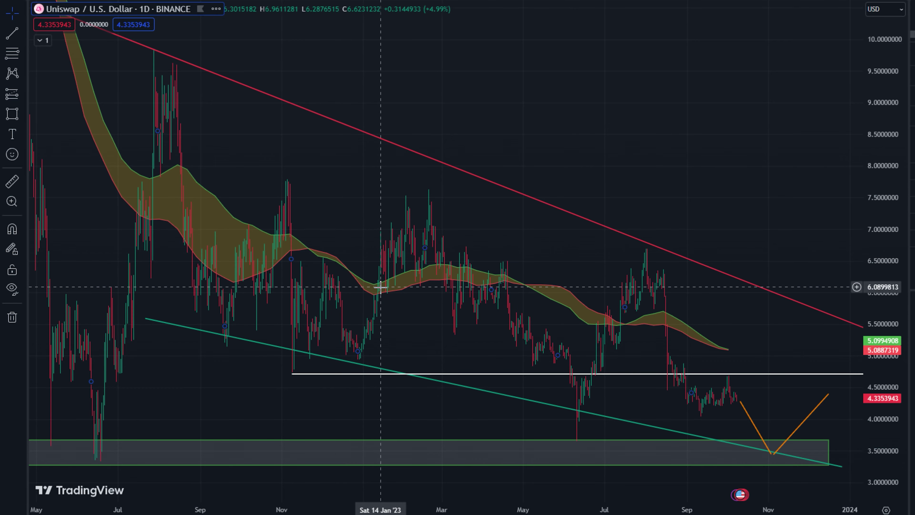
Step: Pan and zoom out to the full Uniswap/USD history from 2020, including the 2021 peak above 46
scroll(465, 303, "right", 2)
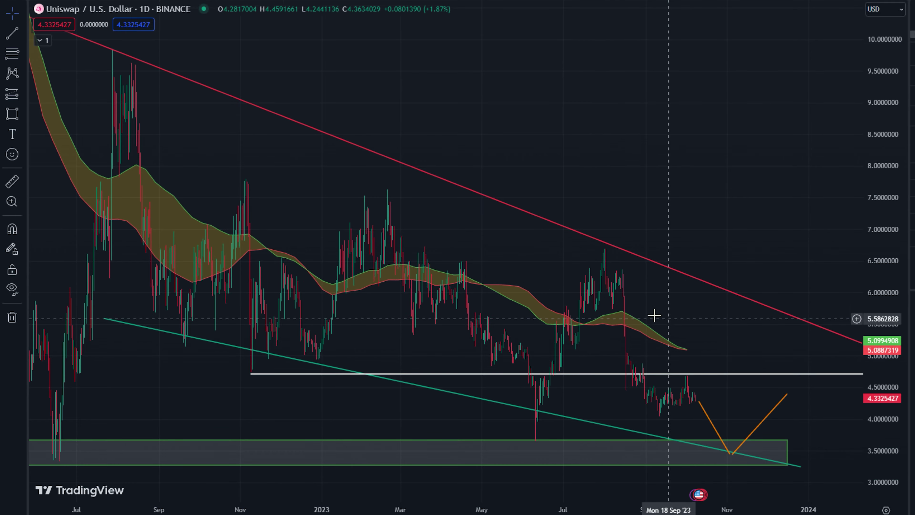
left_click_drag(719, 312, 480, 265)
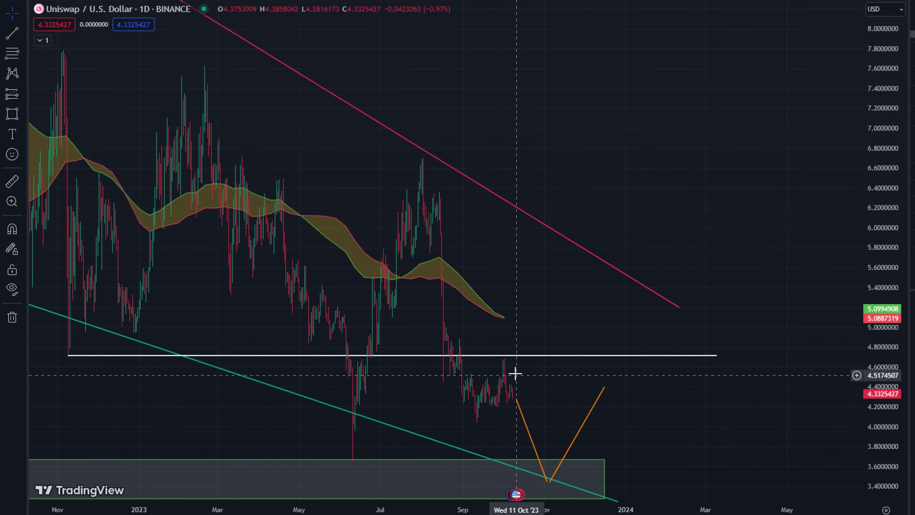
scroll(475, 404, "up", 2)
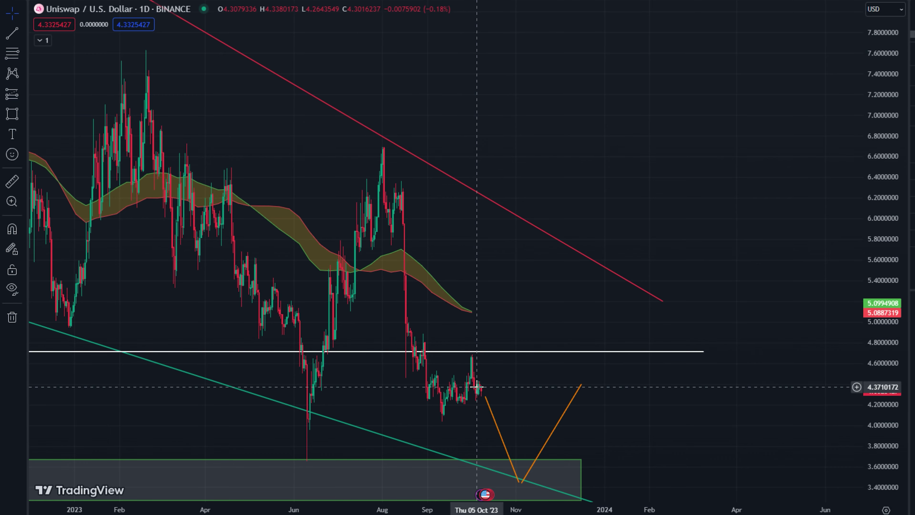
scroll(284, 260, "down", 10)
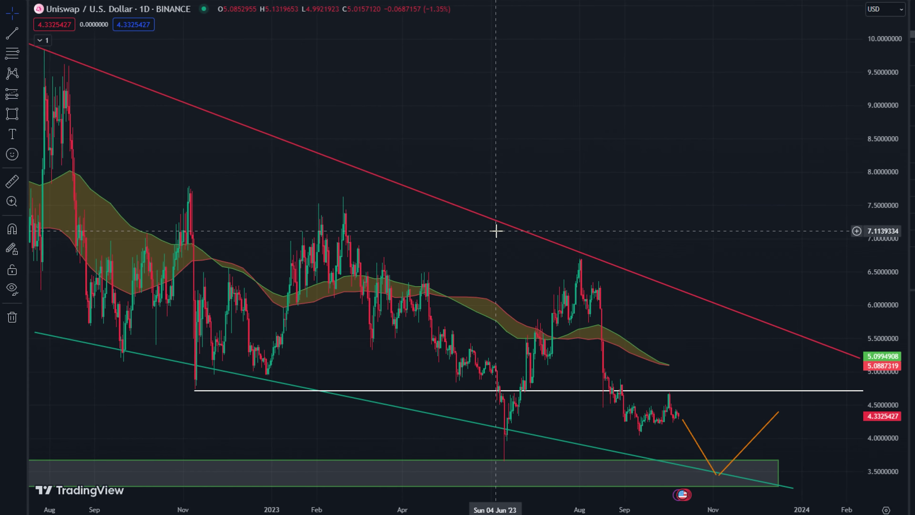
scroll(455, 317, "down", 5)
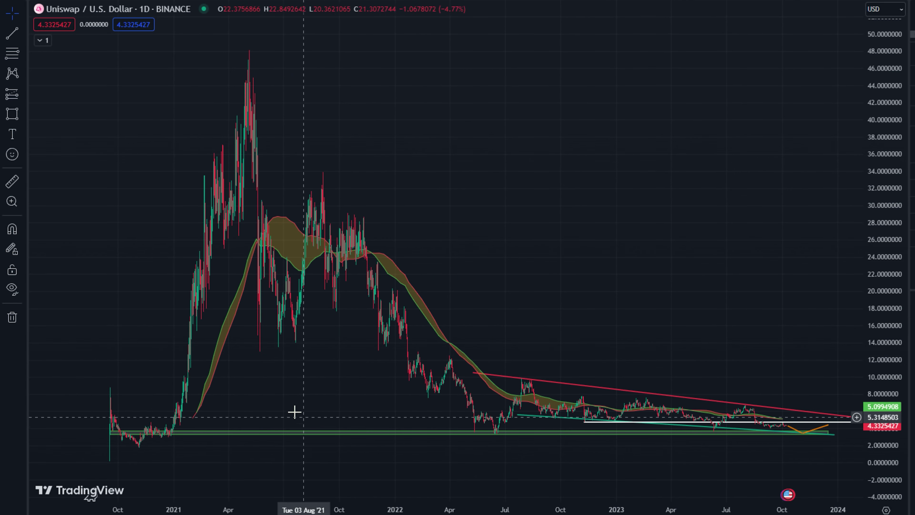
Step: Pan forward and zoom in on April 2023 through 2024, with the orange V-path in view
scroll(229, 400, "up", 2)
left_click_drag(229, 400, 378, 436)
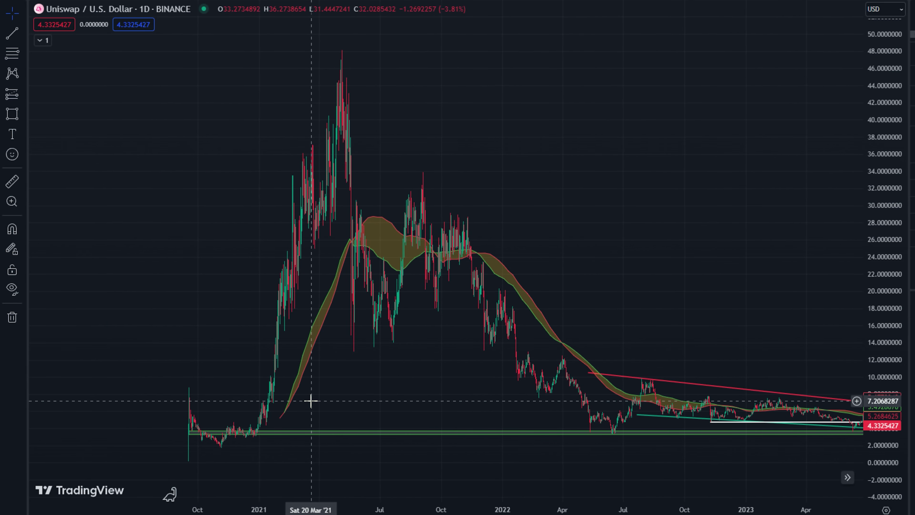
scroll(310, 401, "up", 3)
left_click_drag(221, 474, 530, 299)
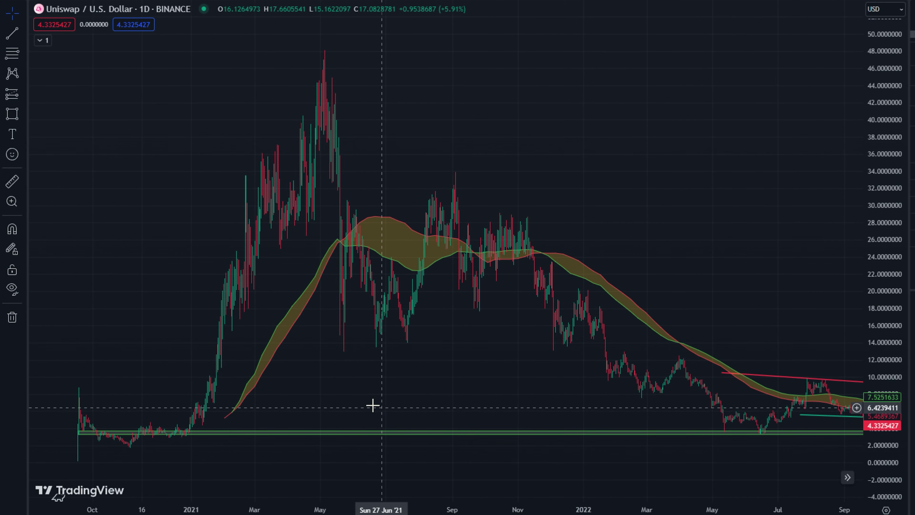
left_click_drag(371, 407, 257, 388)
scroll(483, 389, "up", 5)
scroll(483, 390, "right", 10)
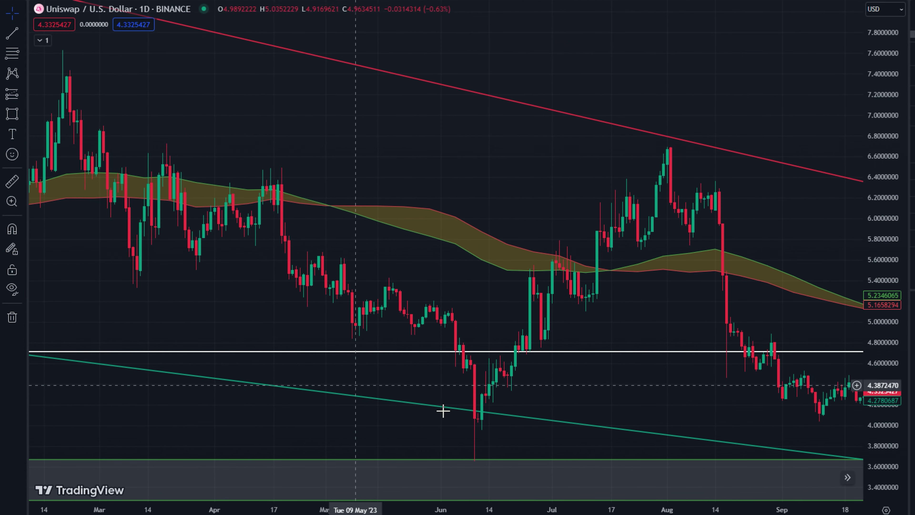
scroll(608, 409, "right", 5)
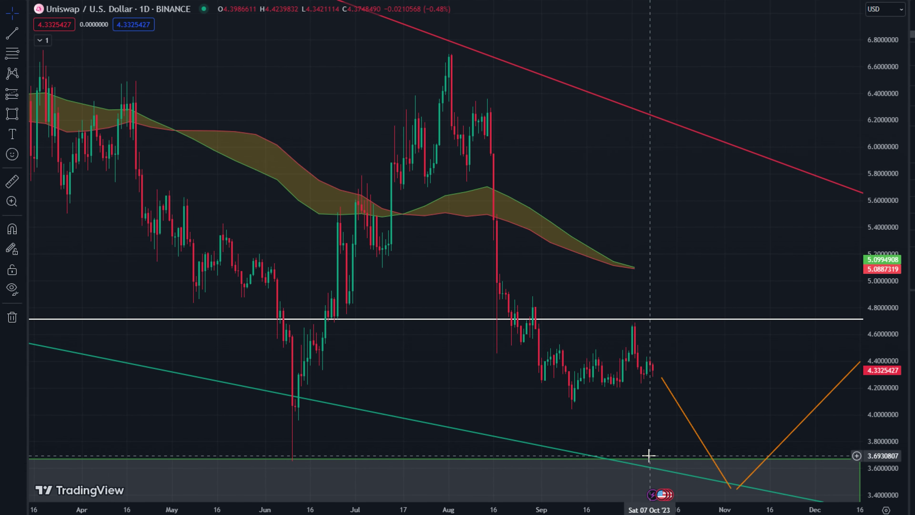
left_click_drag(695, 415, 582, 367)
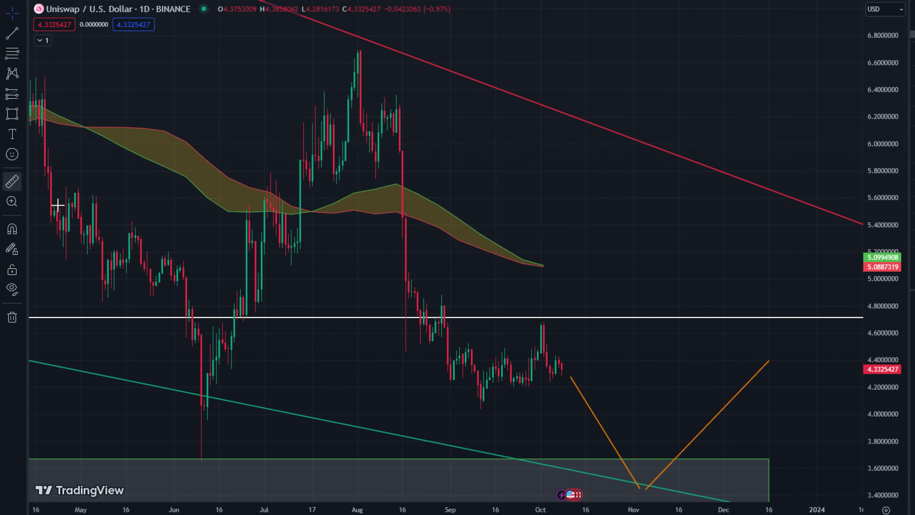
Step: Measure the roughly 15%, 31-bar drop from the last candle to the support zone, then clear it
left_click(13, 181)
left_click(564, 369)
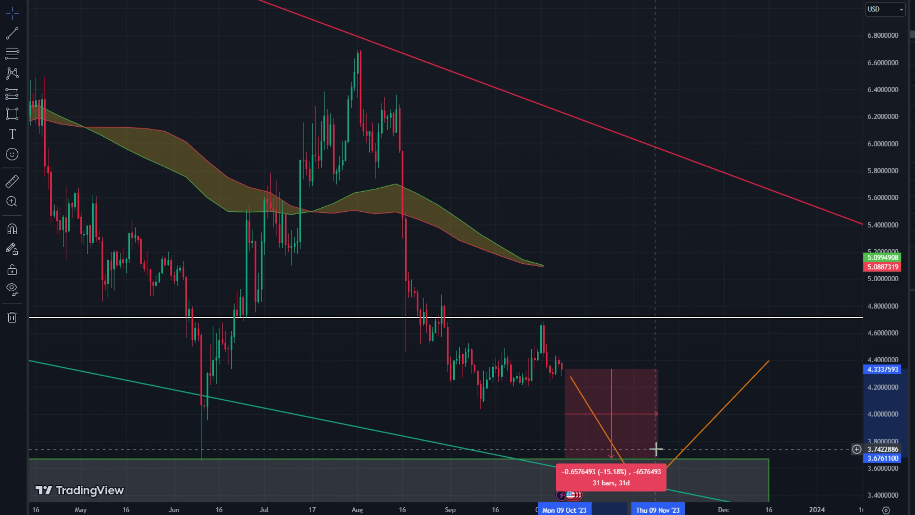
scroll(403, 385, "down", 5)
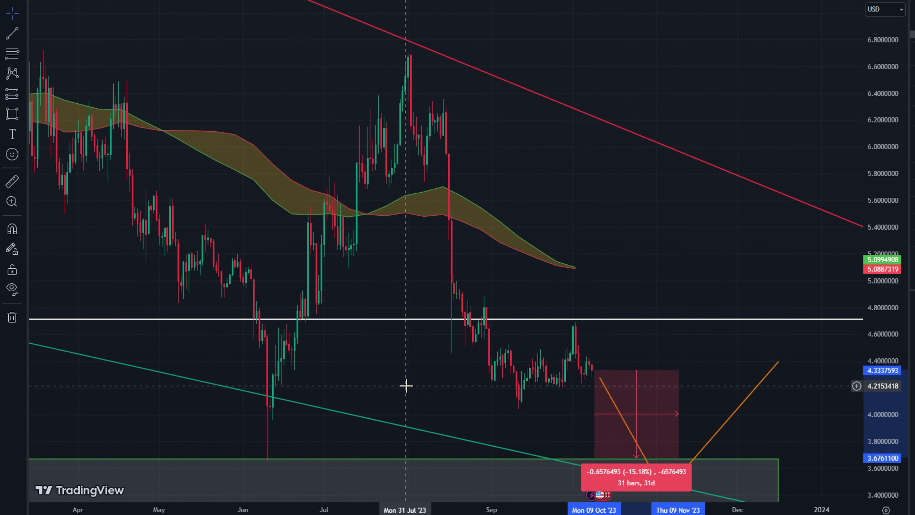
scroll(472, 397, "down", 5)
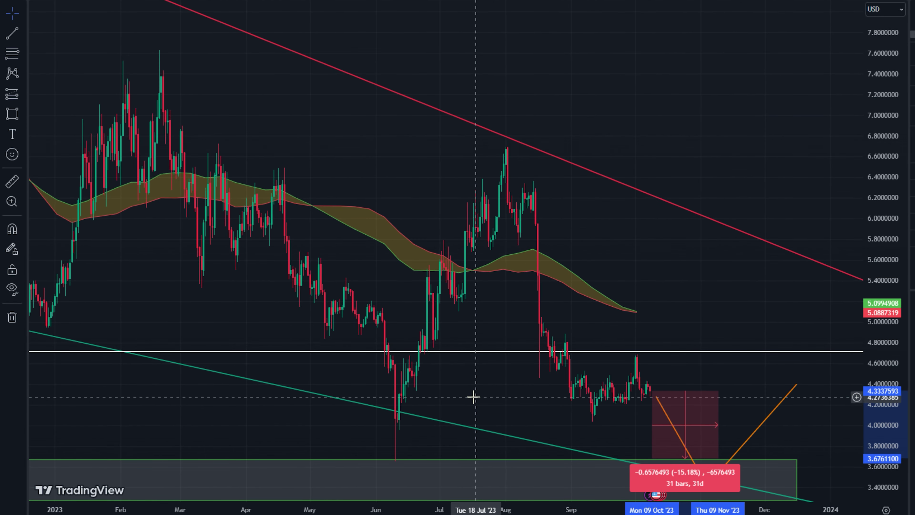
left_click(275, 382)
scroll(317, 411, "down", 2)
scroll(250, 401, "up", 2)
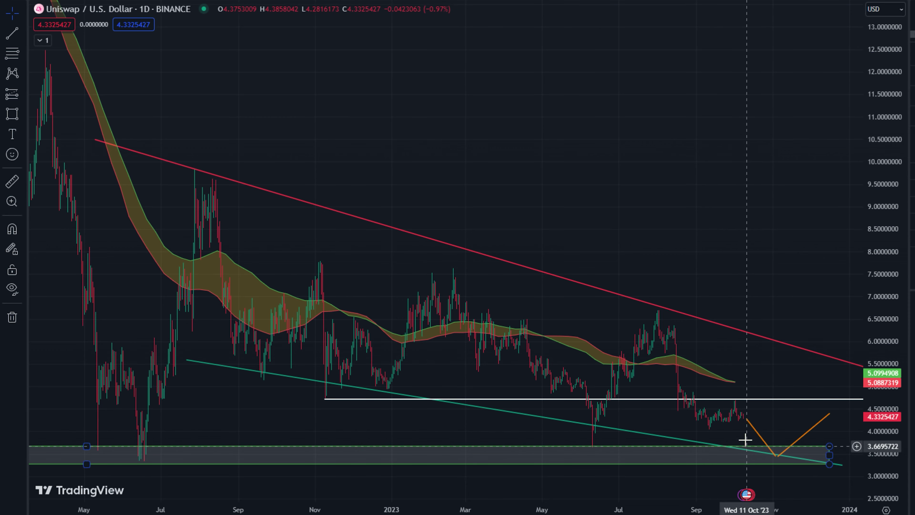
Step: Undo an accidental raise of the white horizontal level and shift the chart toward recent dates
left_click_drag(793, 398, 801, 376)
key("ctrl+z")
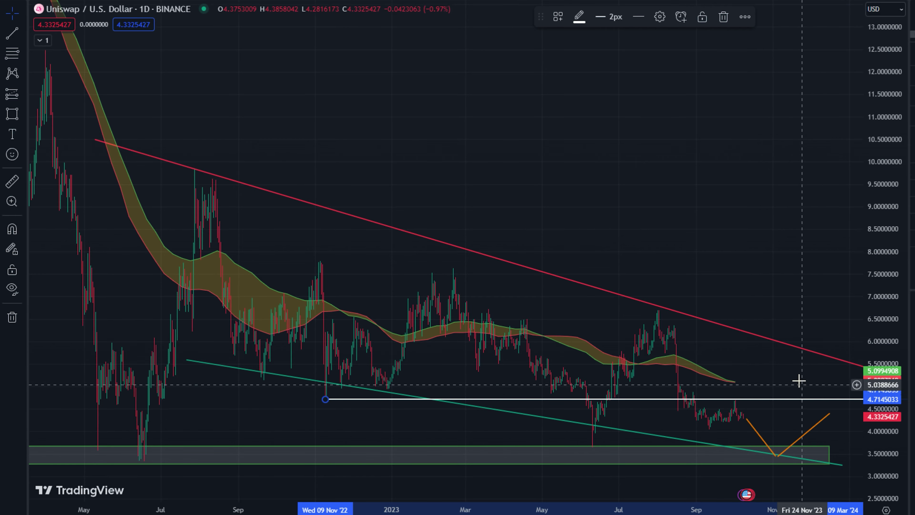
left_click_drag(815, 435, 734, 443)
scroll(707, 382, "down", 5)
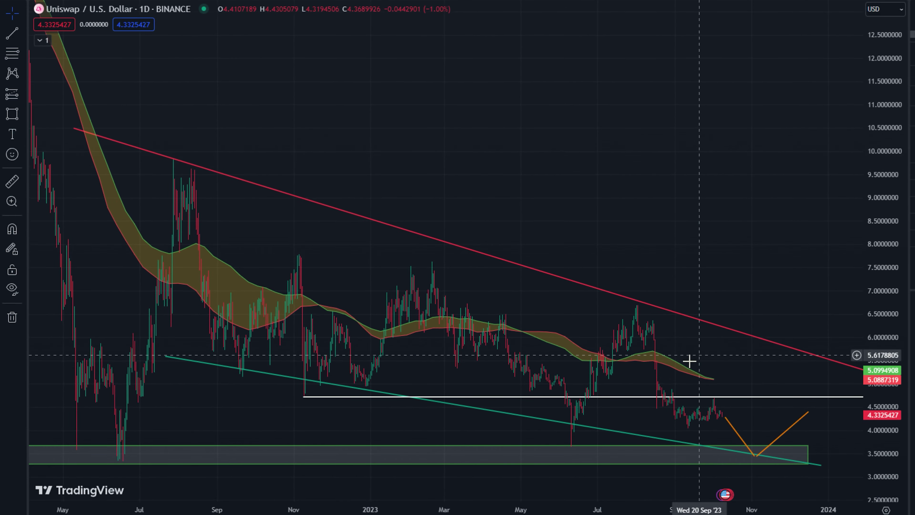
scroll(682, 394, "up", 3)
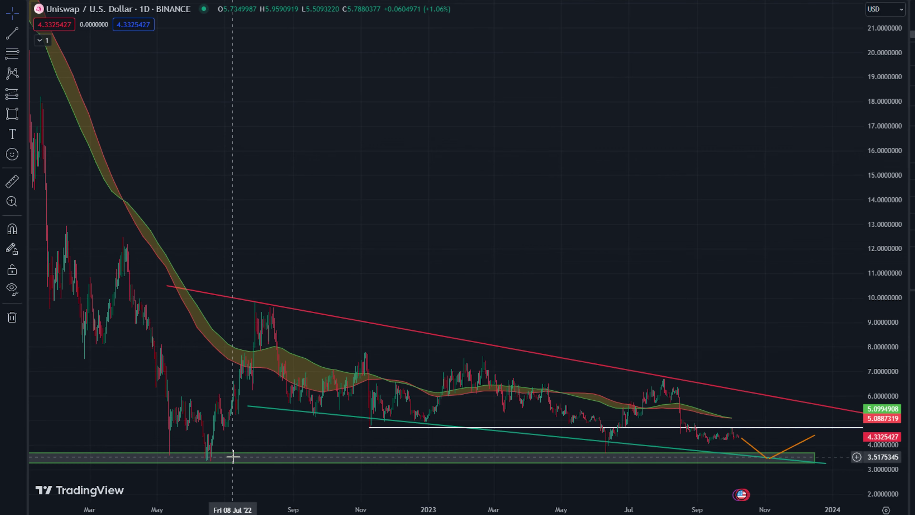
Step: Pan further toward recent dates and readjust the zoom
left_click_drag(764, 355, 623, 380)
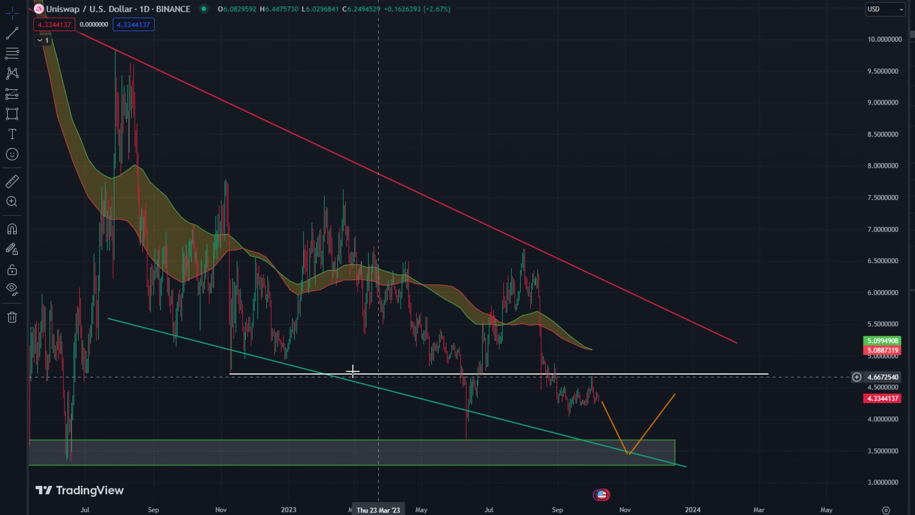
scroll(446, 309, "down", 5)
scroll(389, 305, "up", 3)
scroll(388, 306, "down", 5)
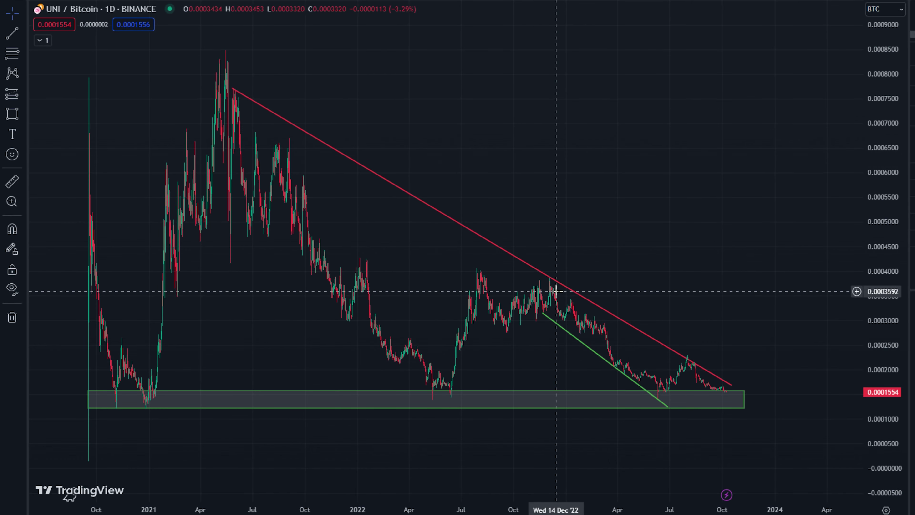
scroll(625, 358, "up", 5)
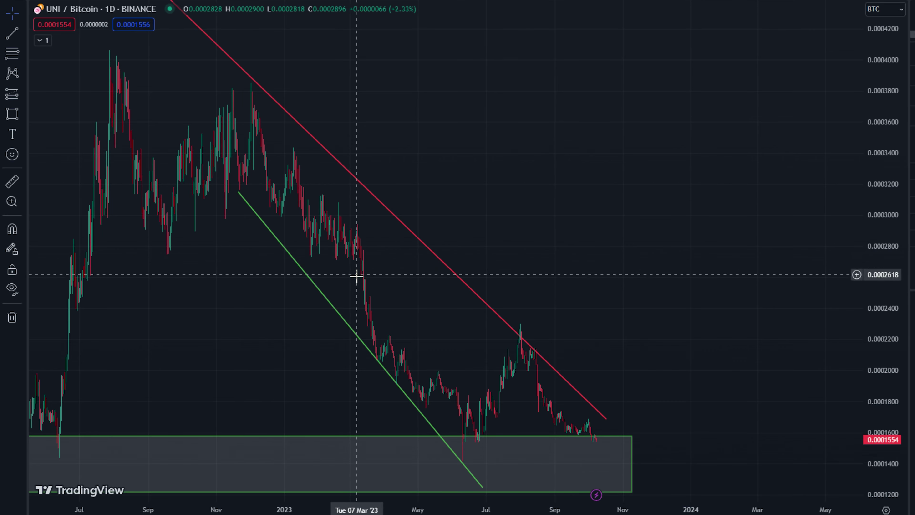
scroll(407, 361, "down", 3)
scroll(454, 406, "down", 2)
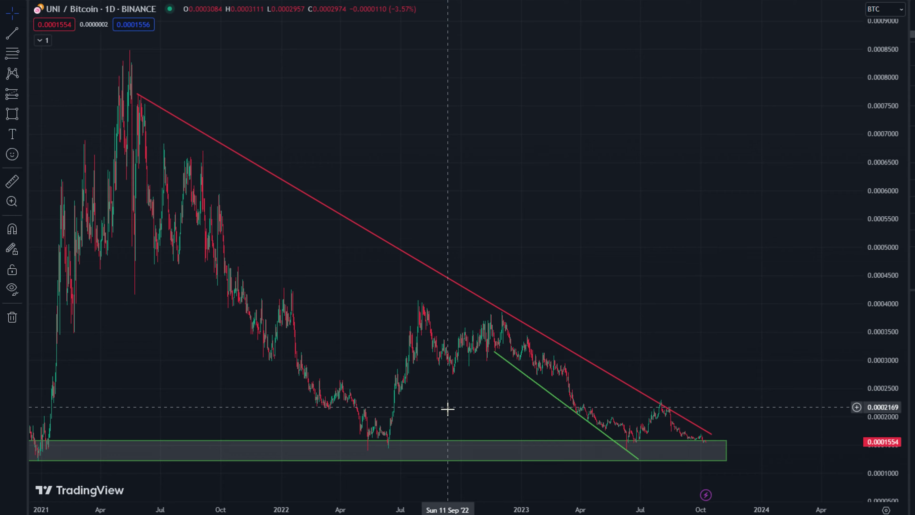
scroll(432, 403, "up", 3)
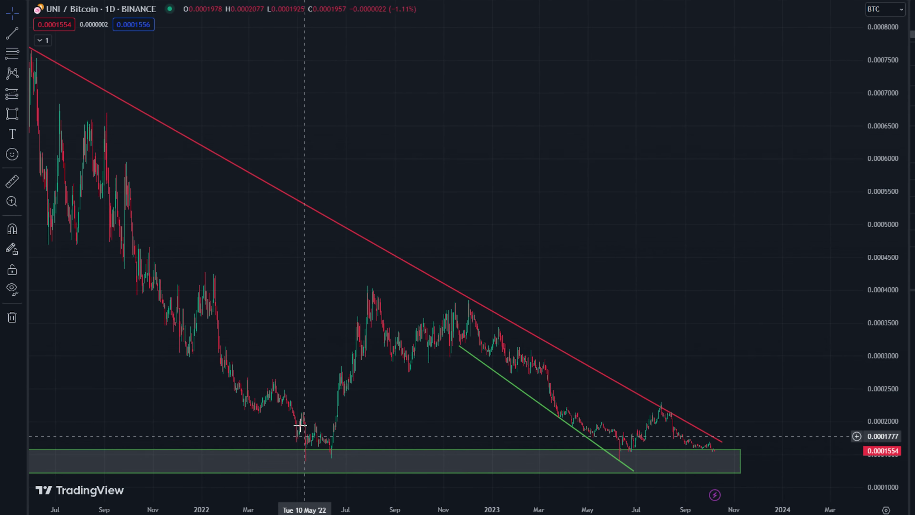
scroll(388, 418, "right", 1)
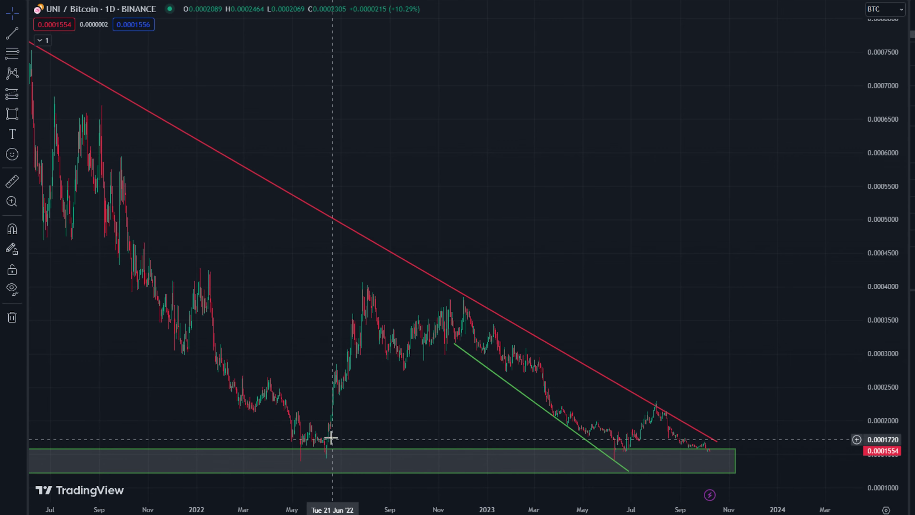
scroll(327, 492, "down", 3)
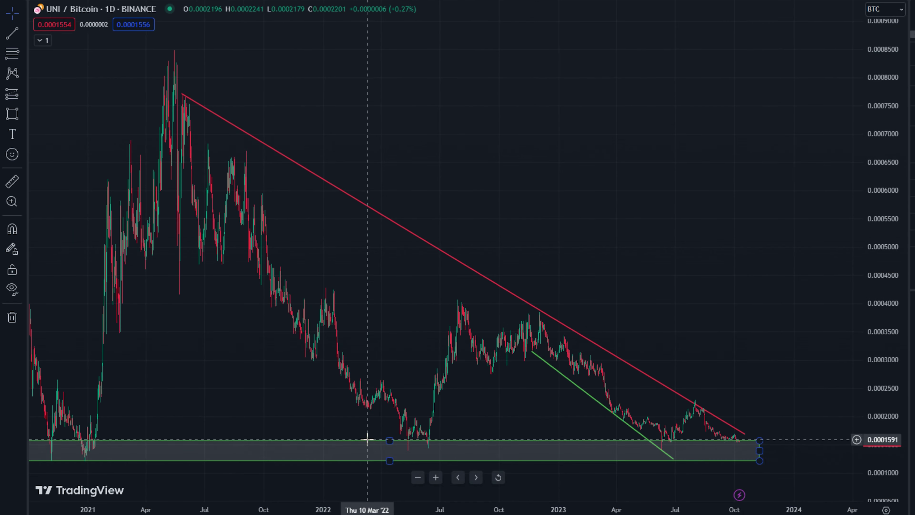
Step: Zoom the UNI/BTC time axis to roughly 2022 through late 2023, between the red and green trendlines
left_click_drag(210, 413, 206, 354)
scroll(388, 397, "up", 5)
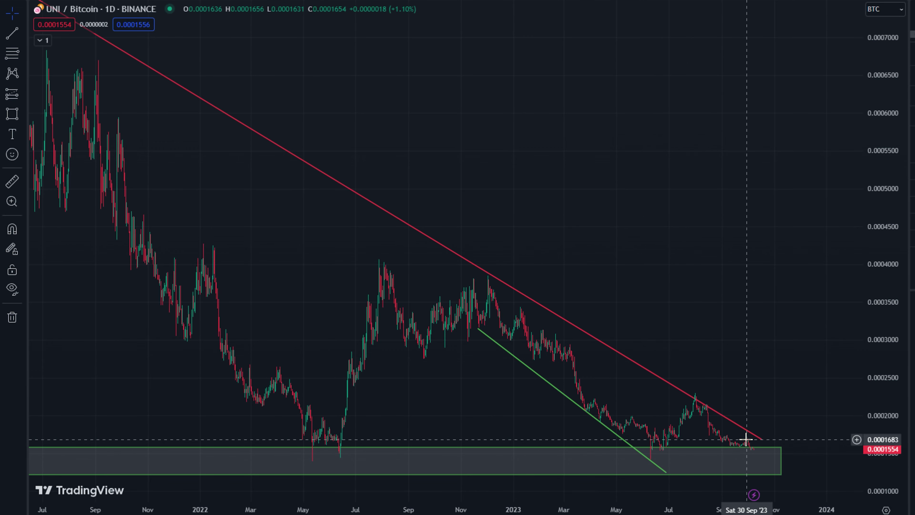
scroll(759, 438, "up", 3)
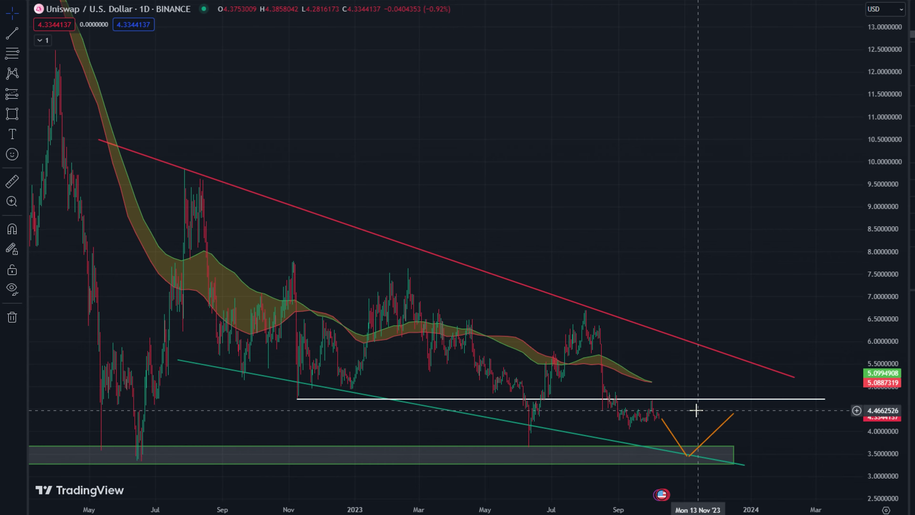
scroll(649, 426, "up", 3)
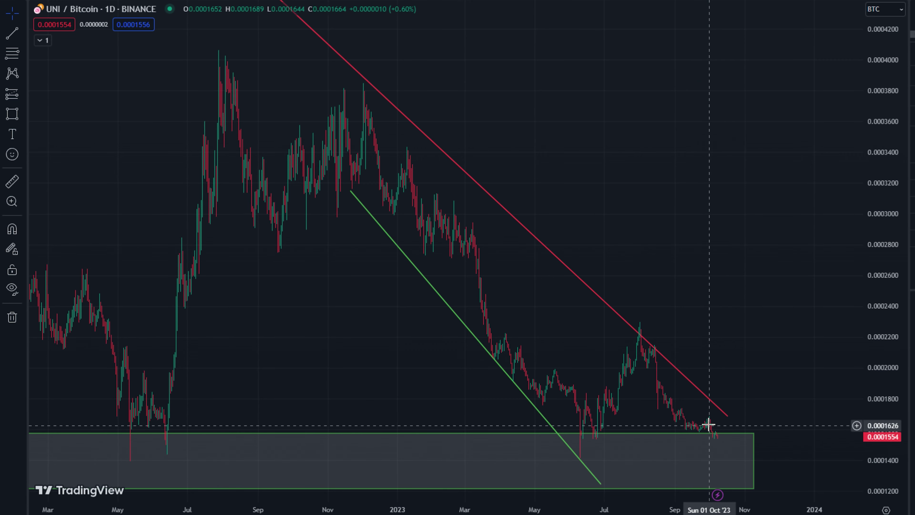
scroll(819, 331, "down", 5)
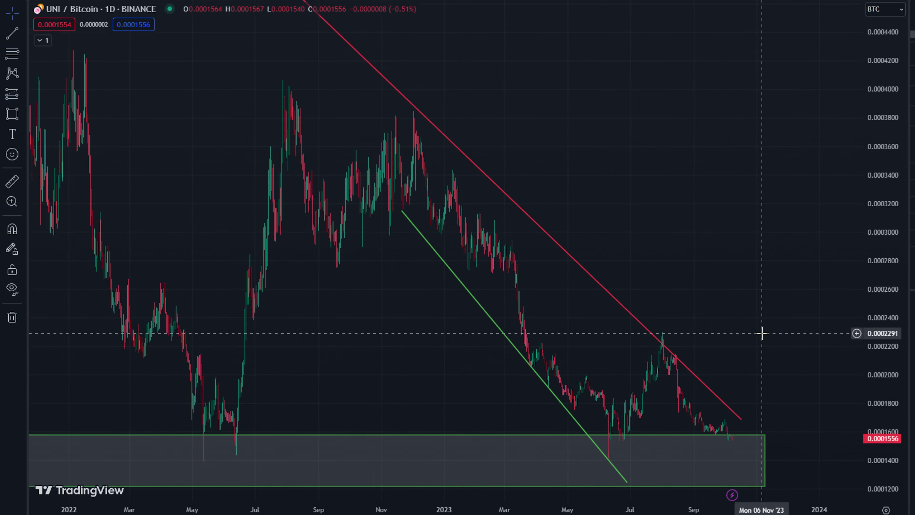
Step: Zoom UNI/BTC out to its full 2020 history and leave blank space after the last bar
scroll(603, 361, "up", 3)
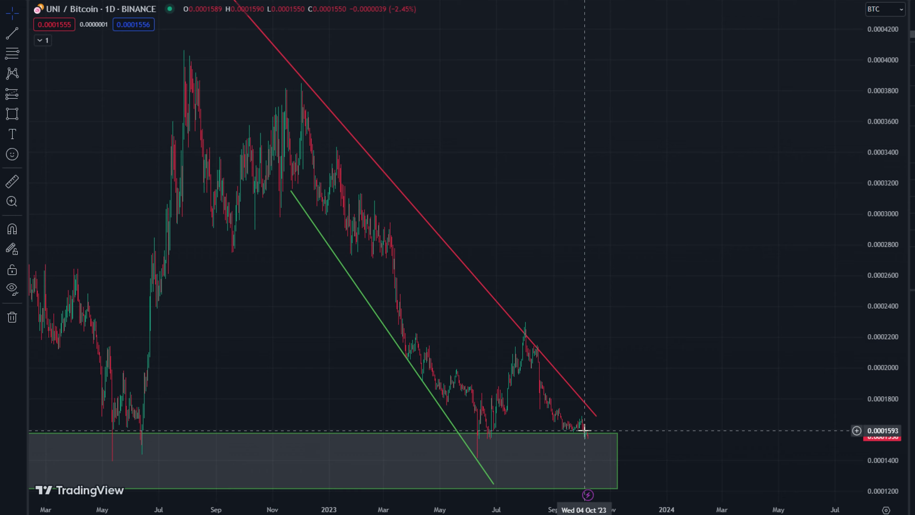
scroll(609, 431, "up", 3)
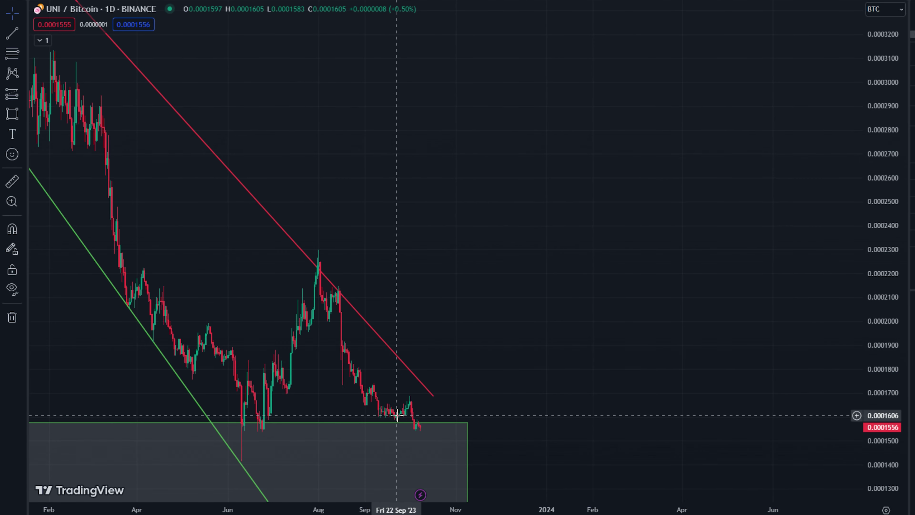
scroll(416, 426, "down", 2)
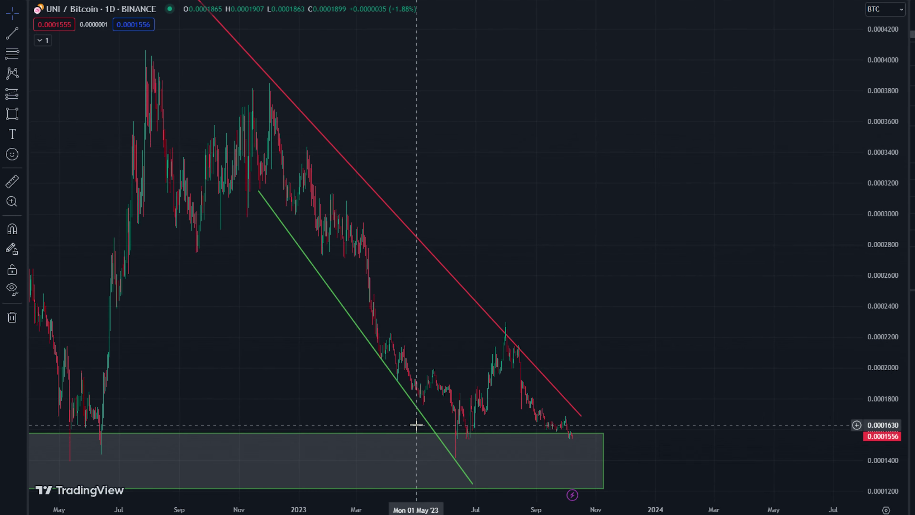
scroll(420, 420, "down", 6)
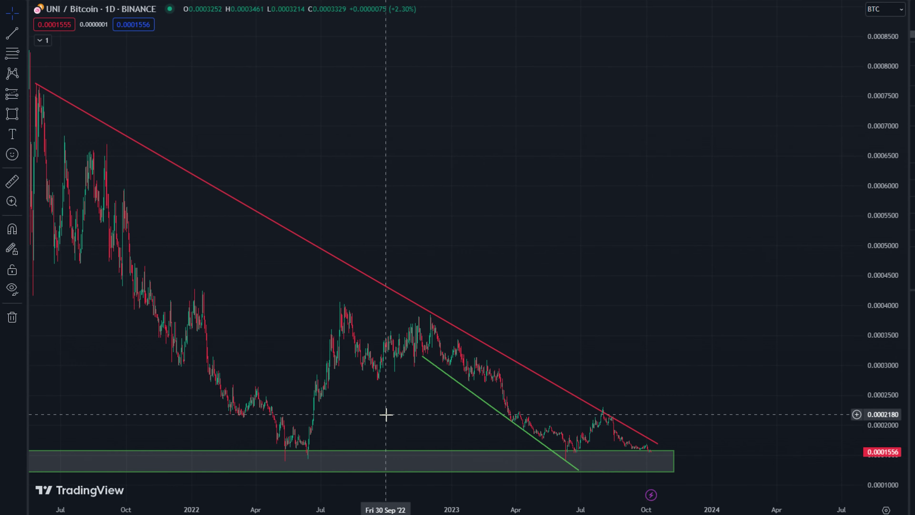
scroll(534, 366, "down", 1)
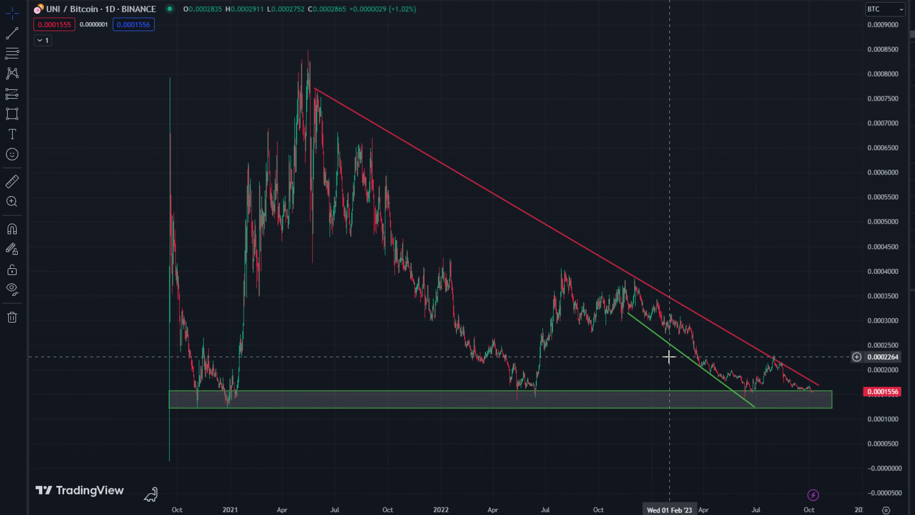
left_click_drag(549, 300, 419, 317)
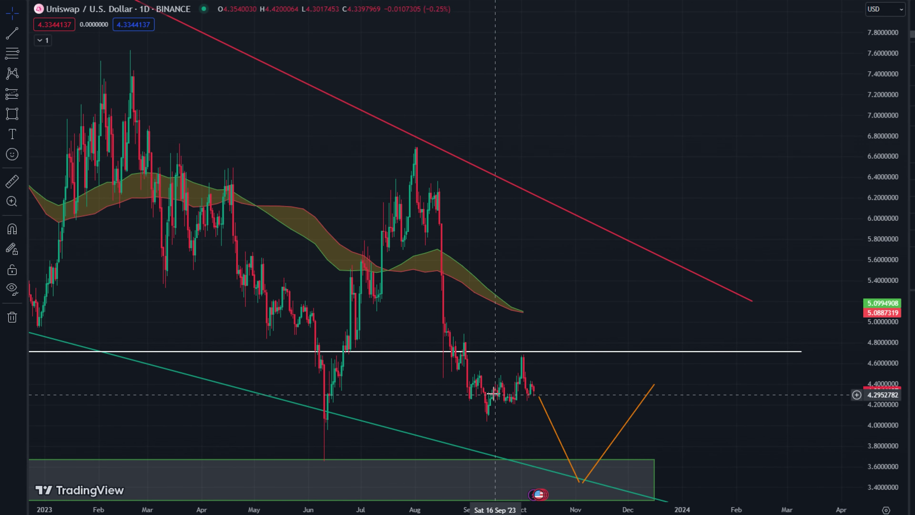
Step: Zoom out and nudge the Uniswap/USD chart slightly toward later dates
scroll(563, 351, "down", 3)
left_click_drag(215, 415, 167, 386)
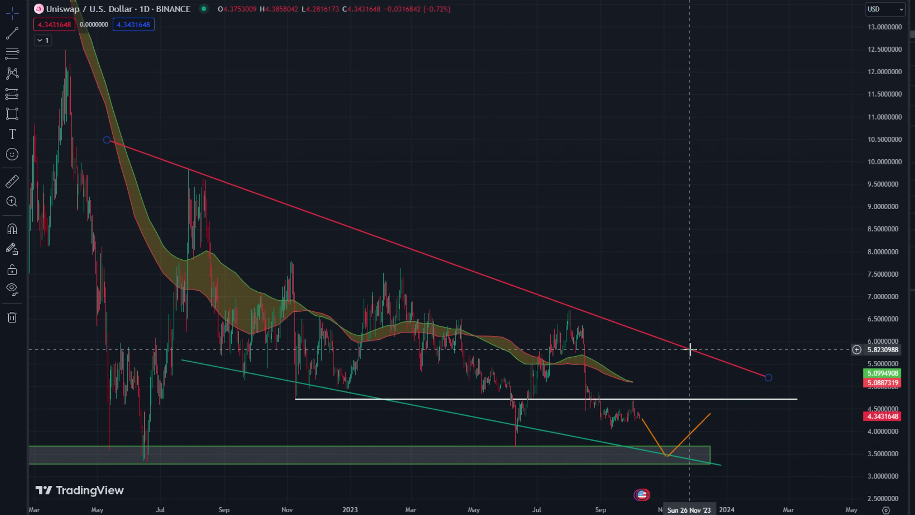
Step: Zoom the Uniswap/USD chart to show October 2022 onward, including the white level and orange path
scroll(650, 408, "up", 3)
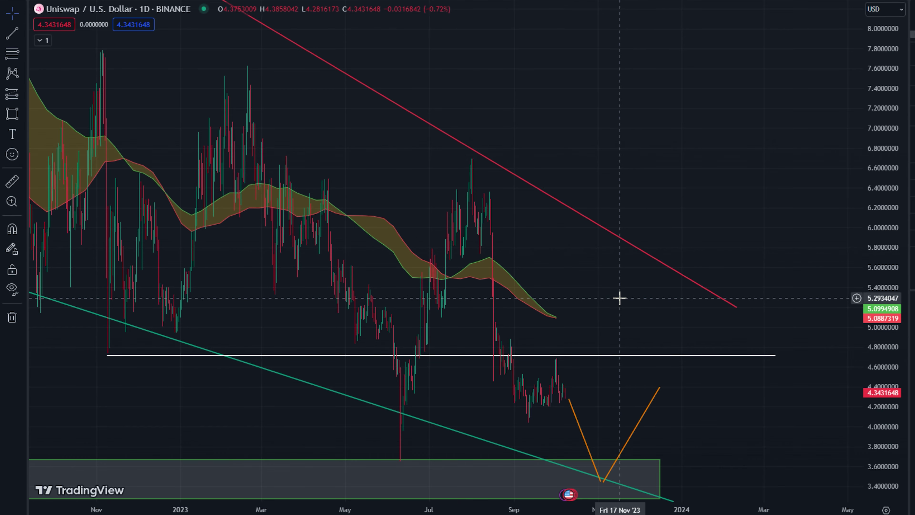
scroll(620, 298, "down", 5)
scroll(623, 348, "up", 5)
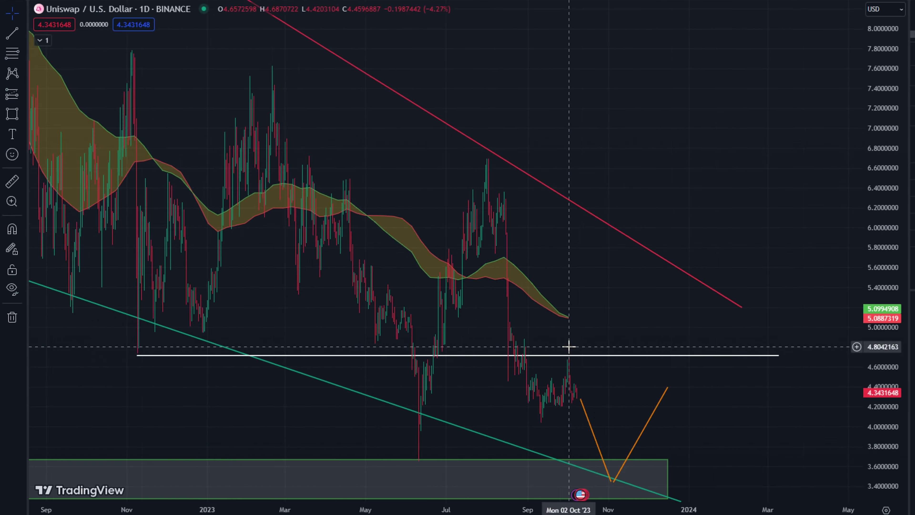
scroll(599, 417, "up", 3)
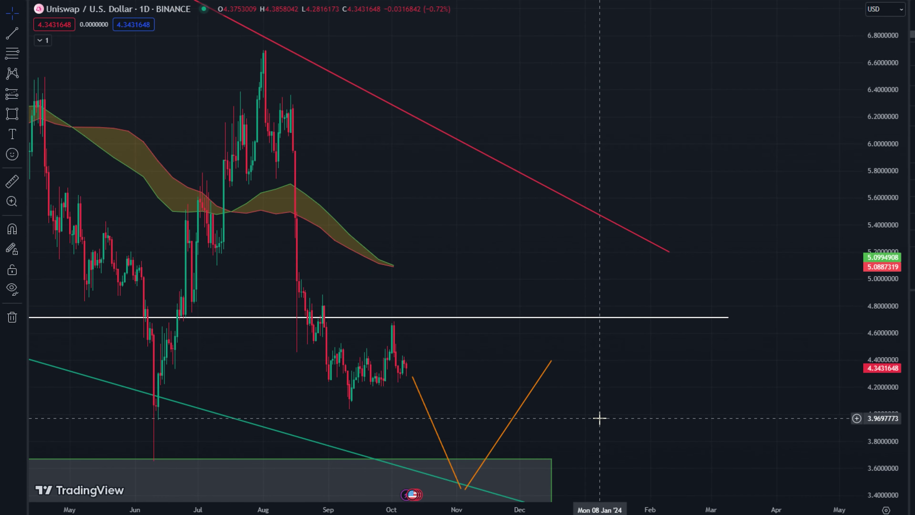
scroll(773, 370, "down", 2)
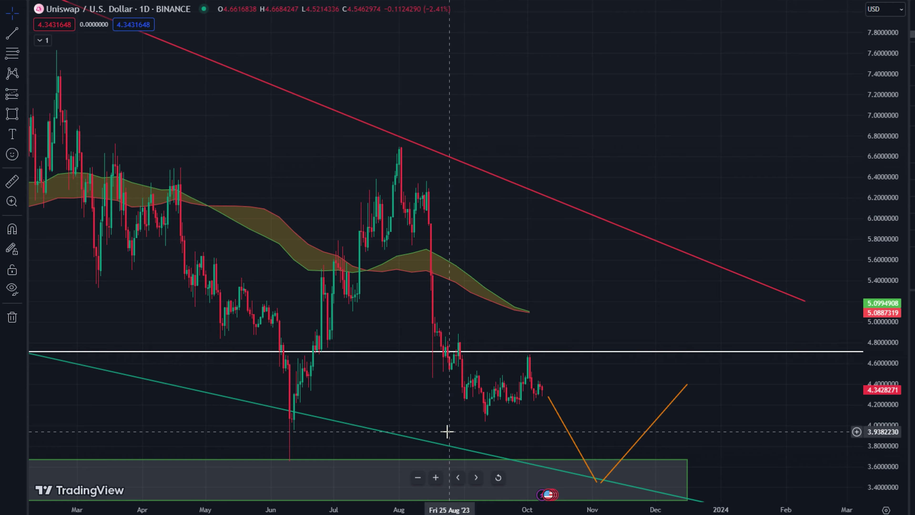
scroll(448, 431, "down", 4)
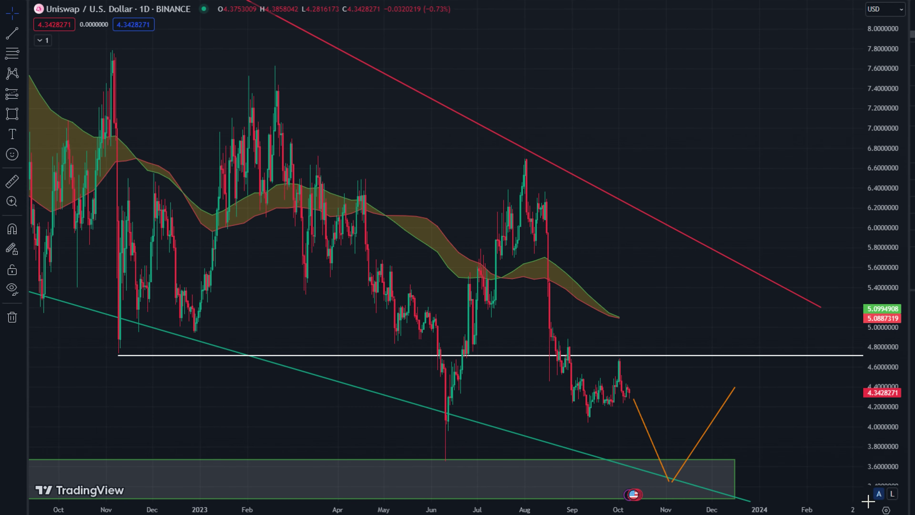
scroll(617, 436, "down", 8)
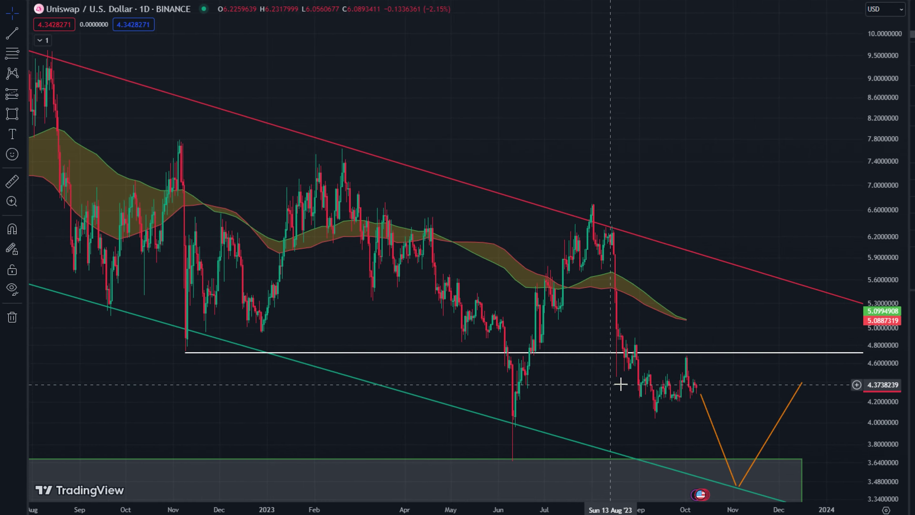
left_click_drag(595, 423, 276, 442)
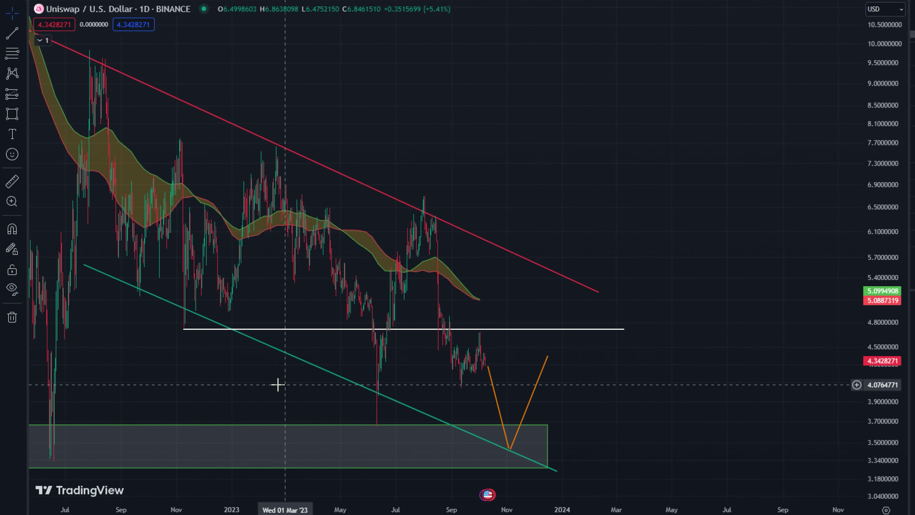
left_click_drag(198, 396, 388, 397)
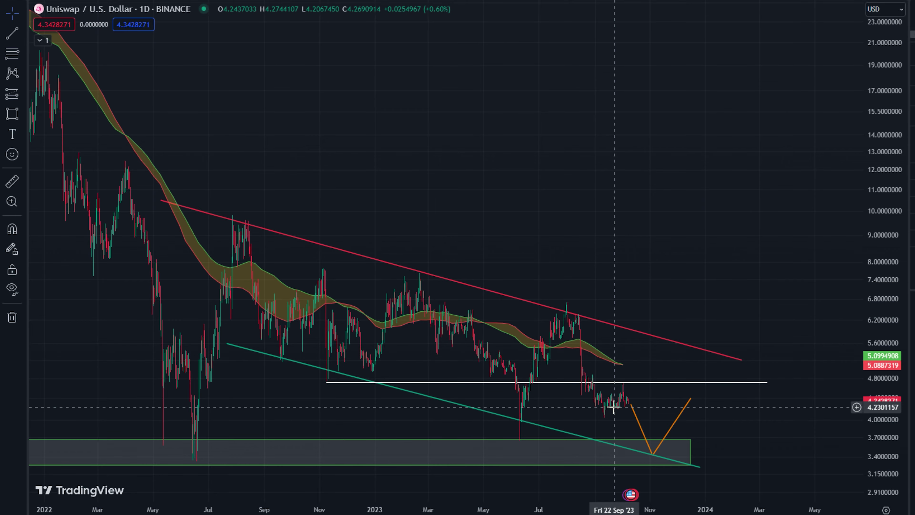
scroll(634, 382, "up", 3)
left_click_drag(431, 403, 499, 385)
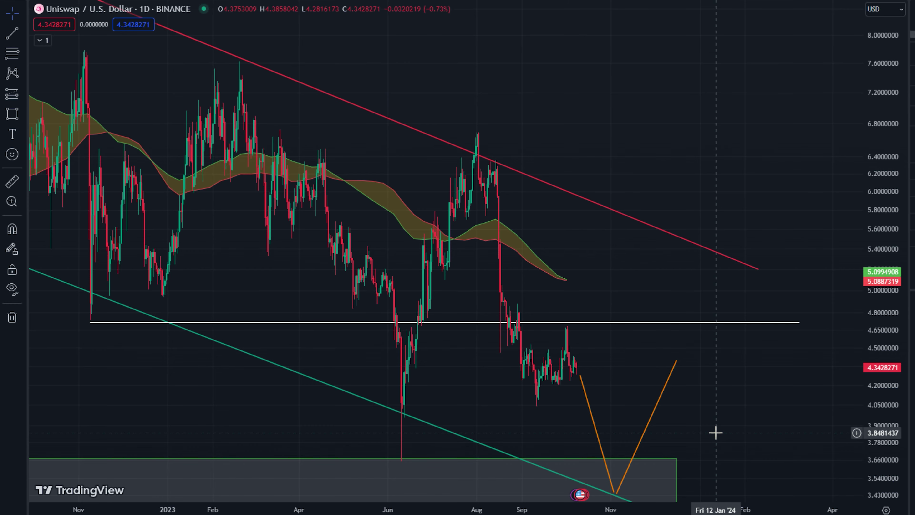
scroll(710, 429, "down", 2)
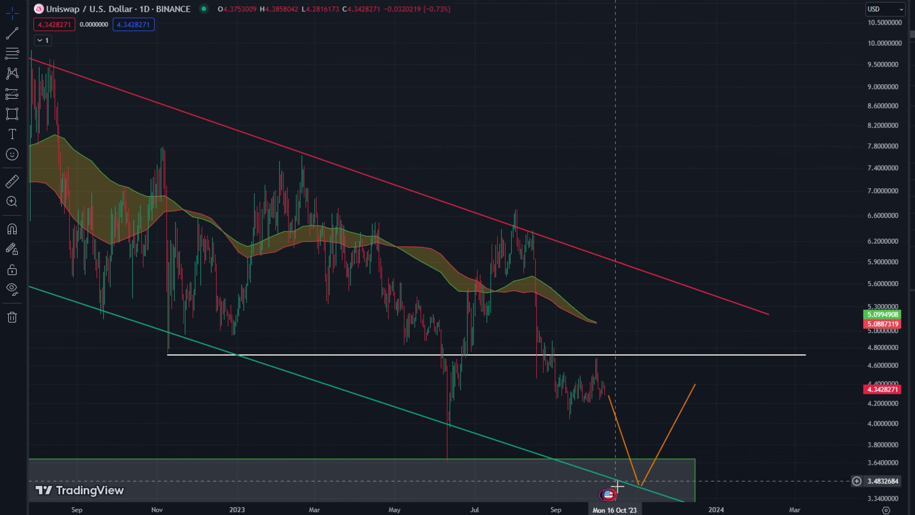